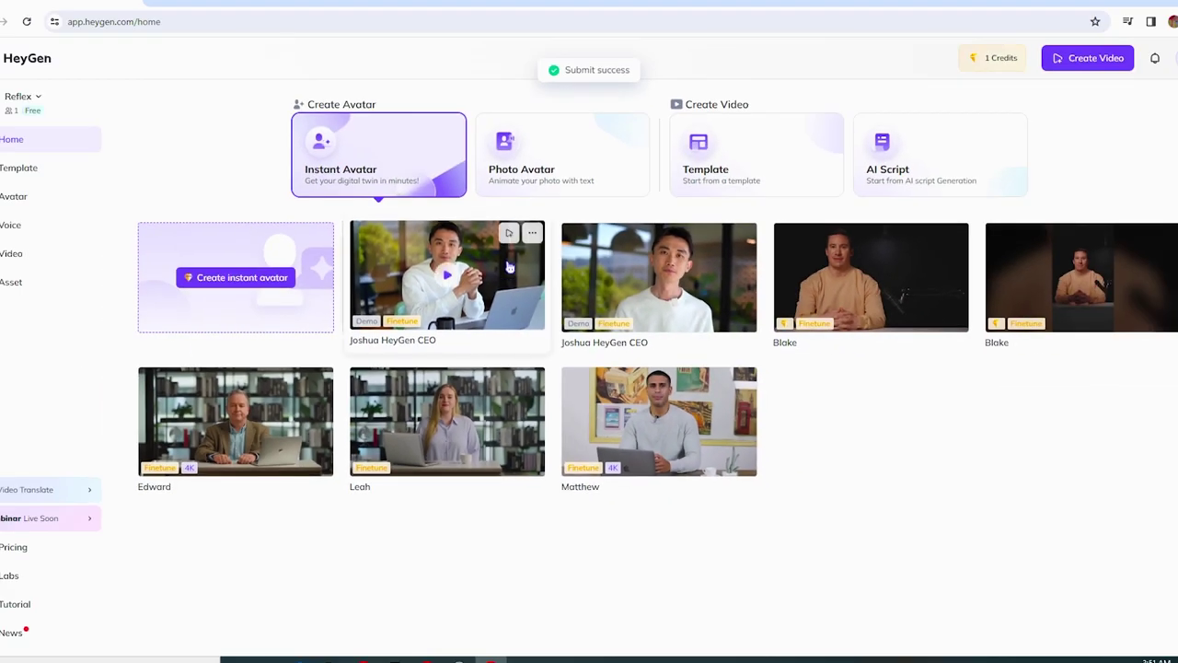
Upload the Default_pakistani_women_ankher_in_news_studio_1 image from Downloads as a new TalkingPhoto avatar.
mouse_move(509, 231)
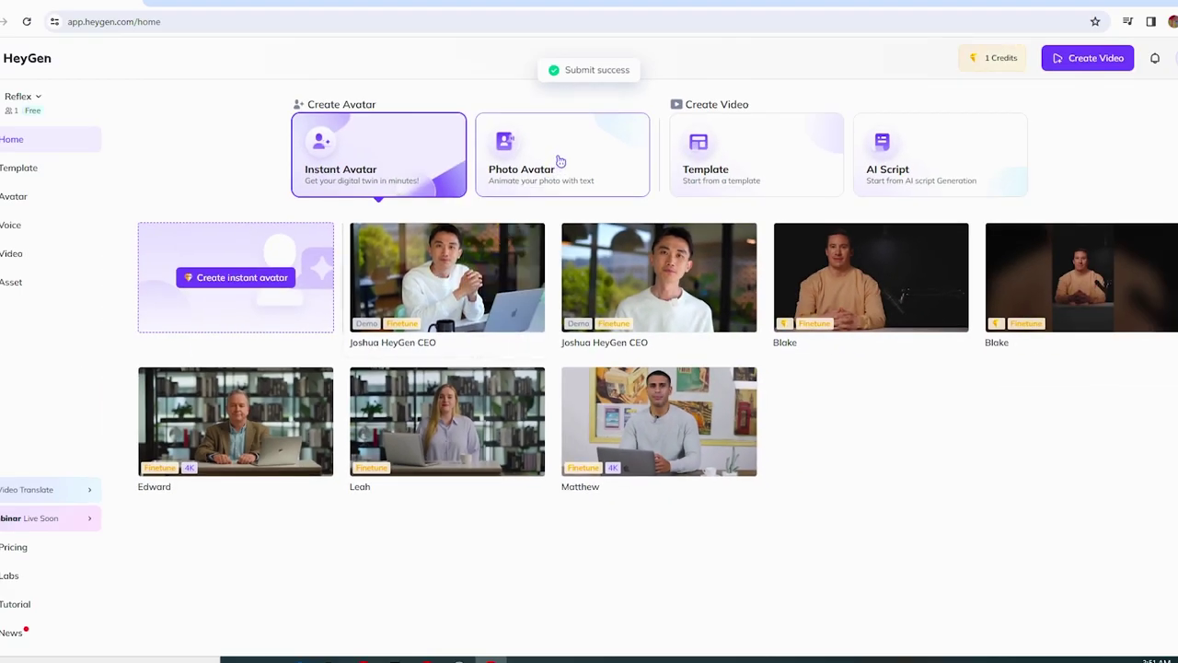
click(557, 160)
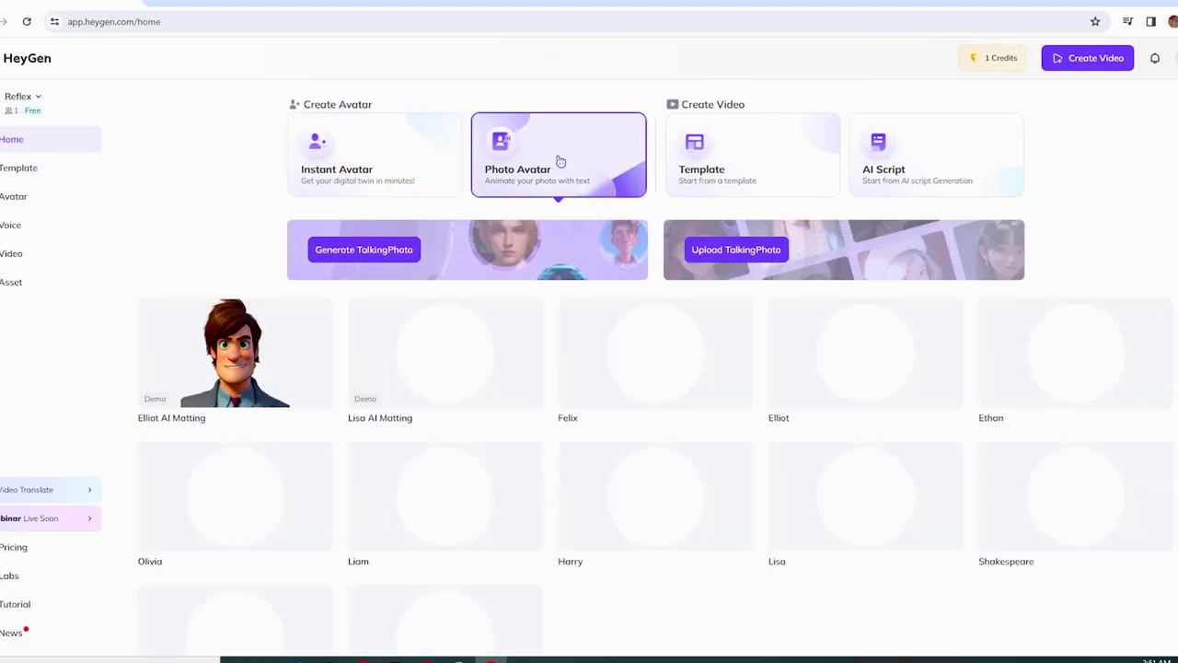
click(732, 253)
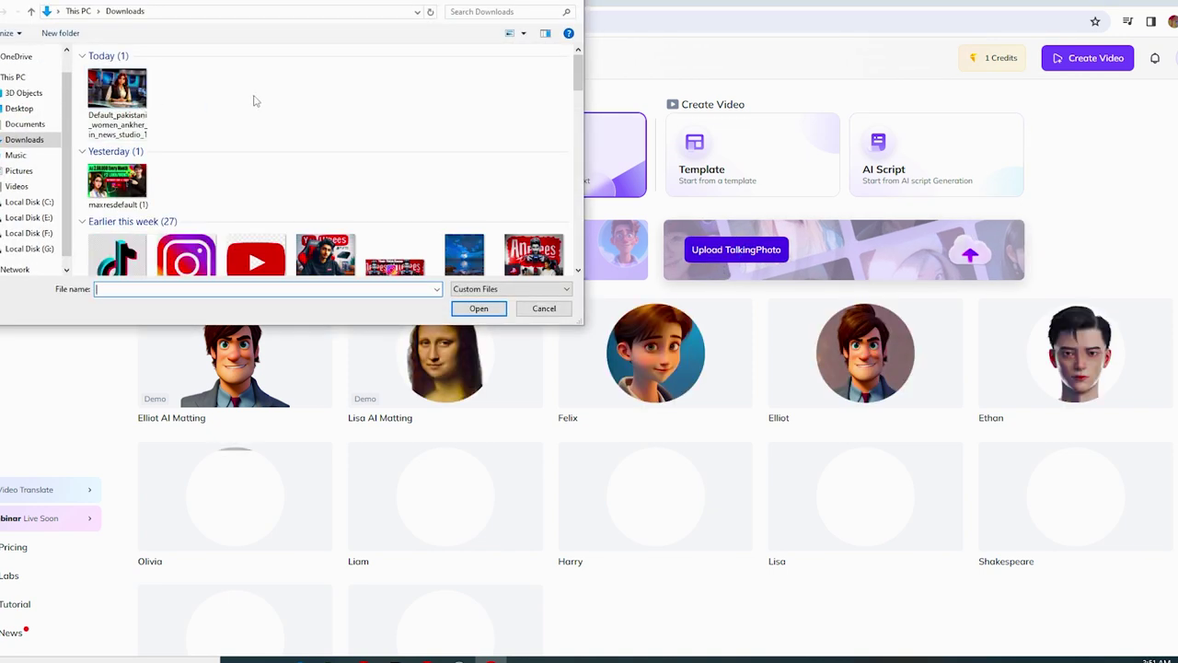
click(134, 104)
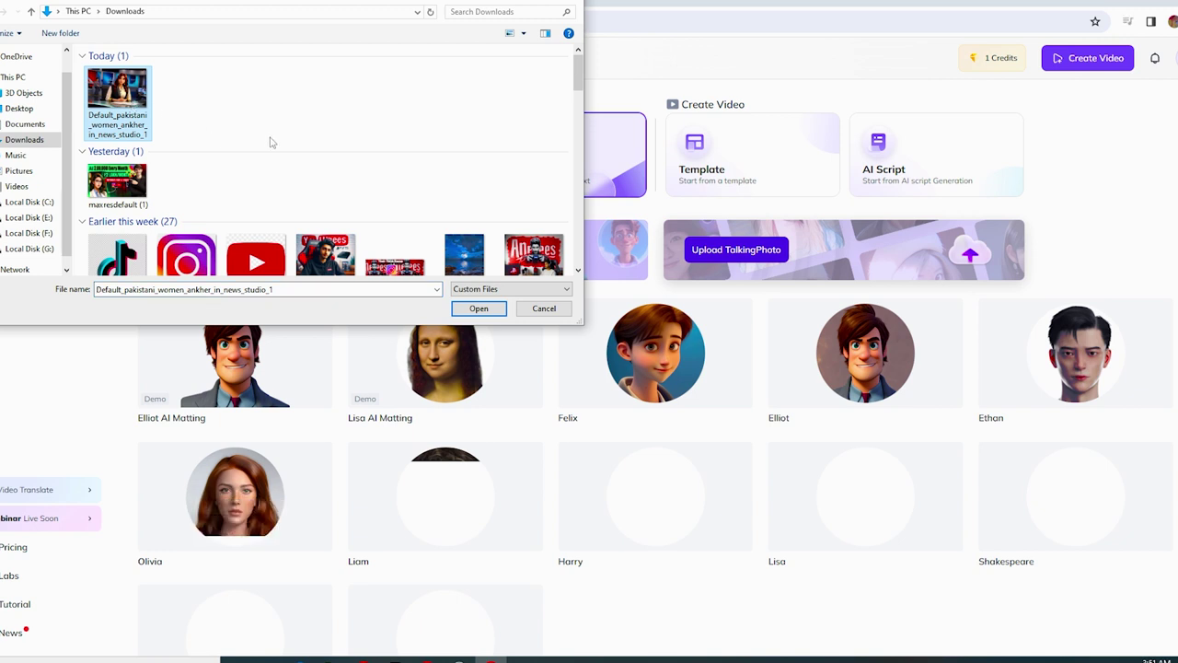
click(479, 308)
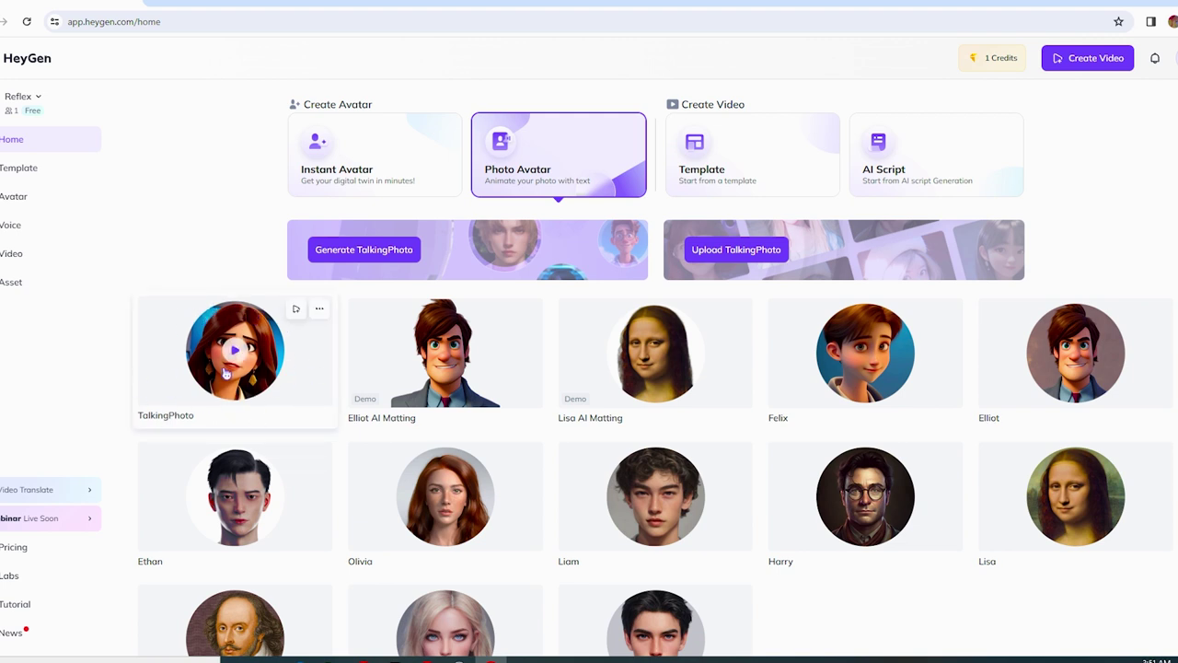
Create a new landscape video from the Elliot AI Matting demo photo avatar.
click(483, 376)
click(634, 532)
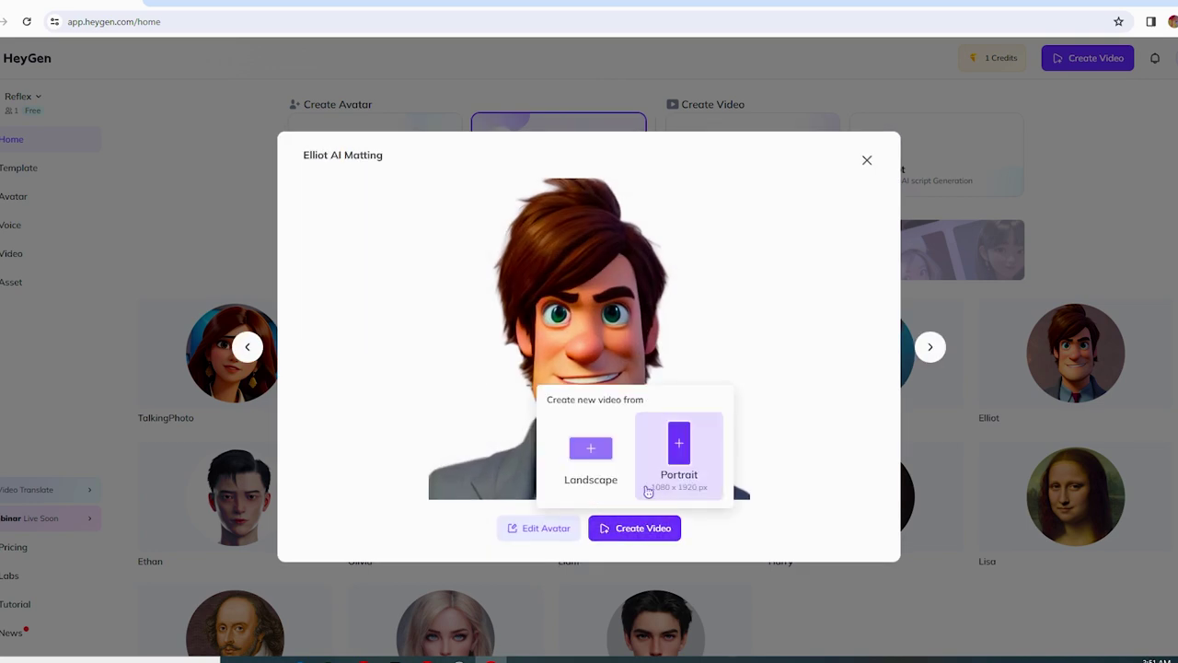
click(592, 473)
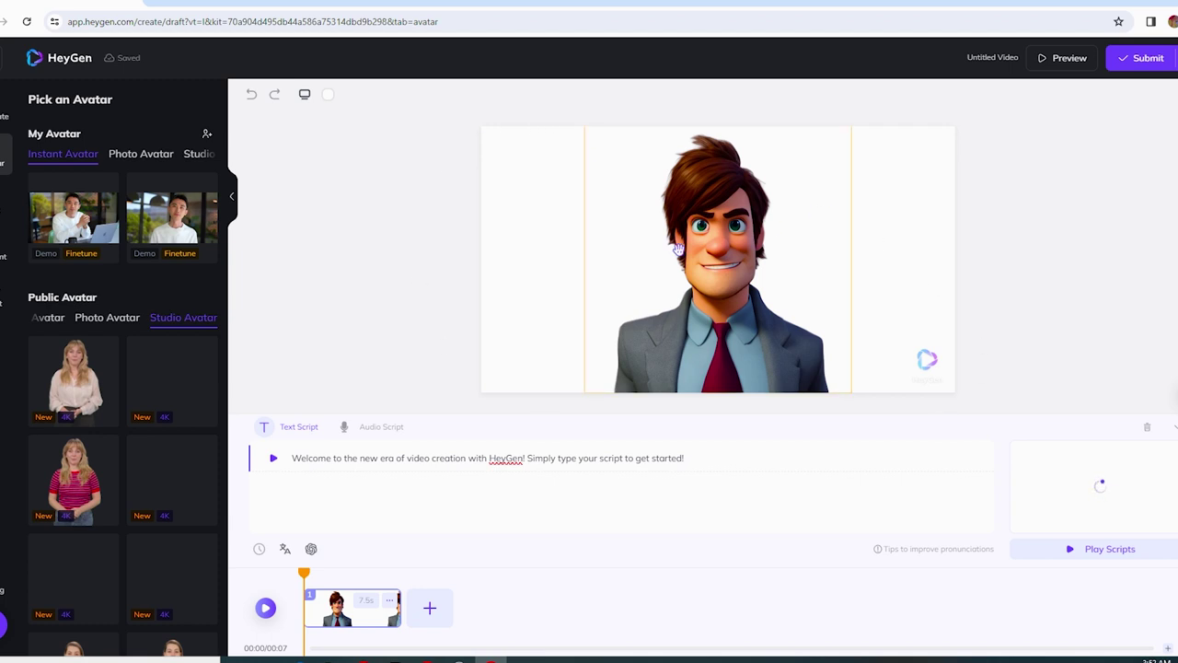
Replace the scene's Elliot avatar with the uploaded news anchor photo avatar.
click(722, 267)
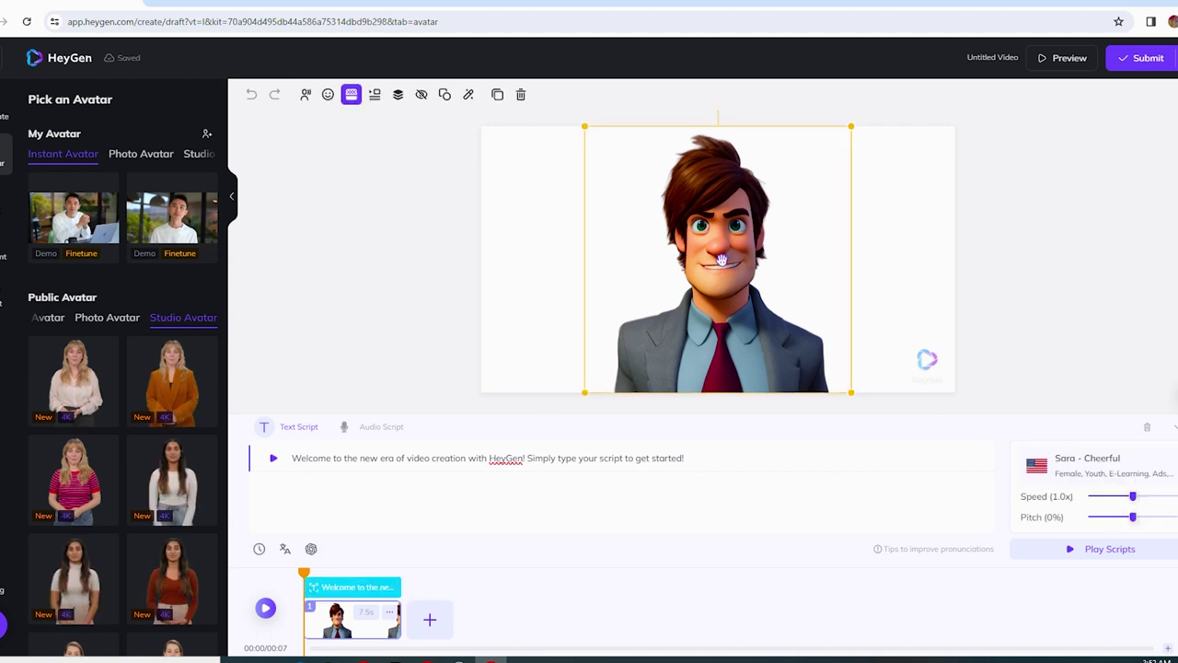
click(151, 163)
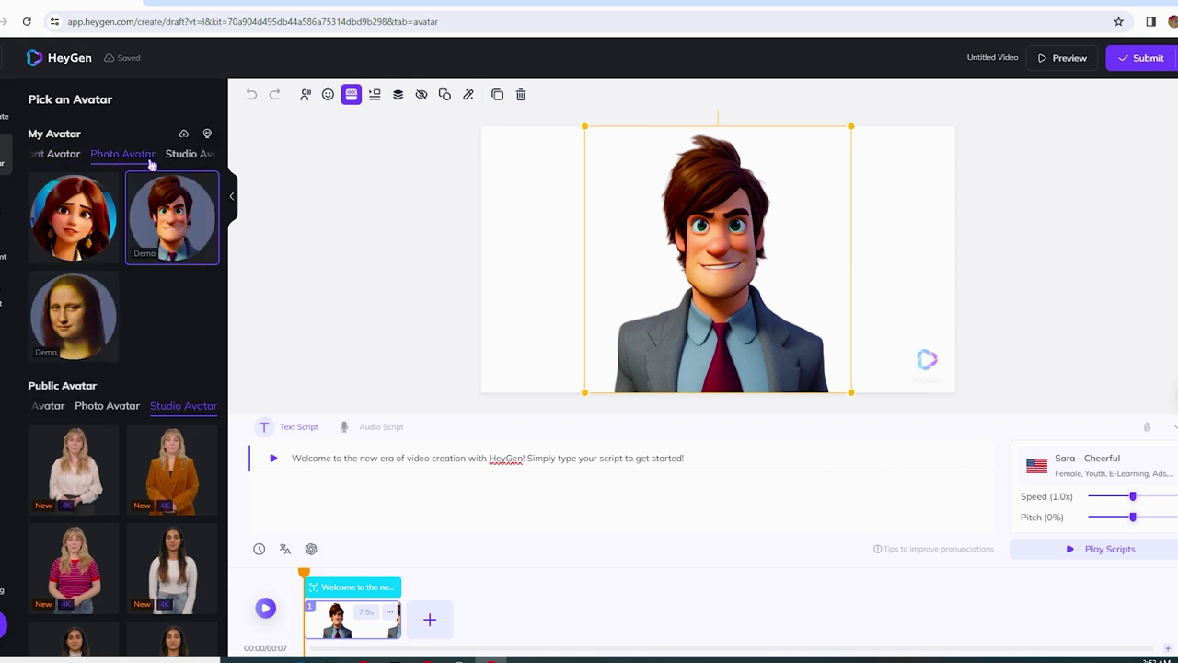
click(74, 217)
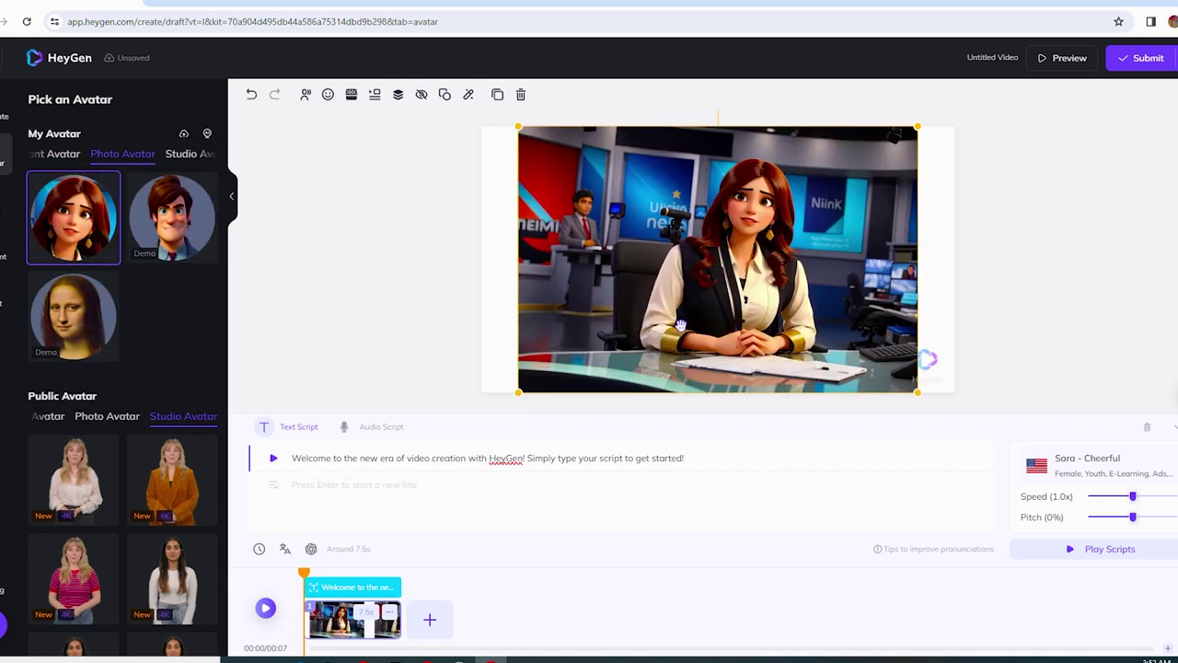
Set the news anchor avatar's facial expression to Happy.
click(327, 94)
click(371, 155)
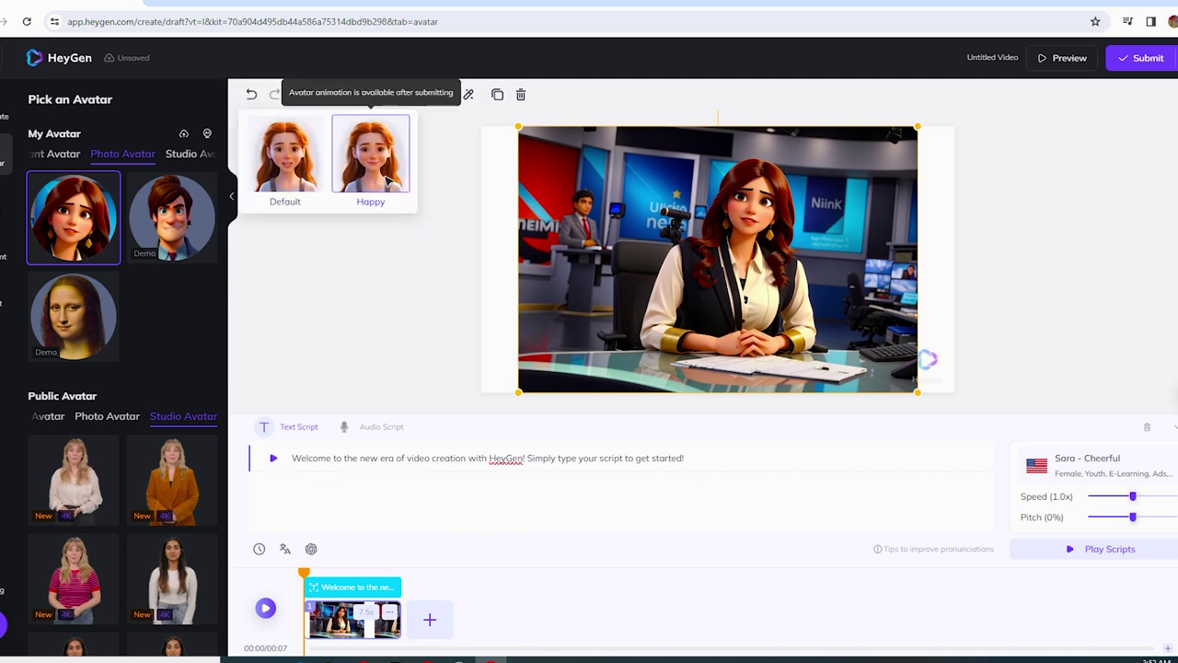
click(426, 184)
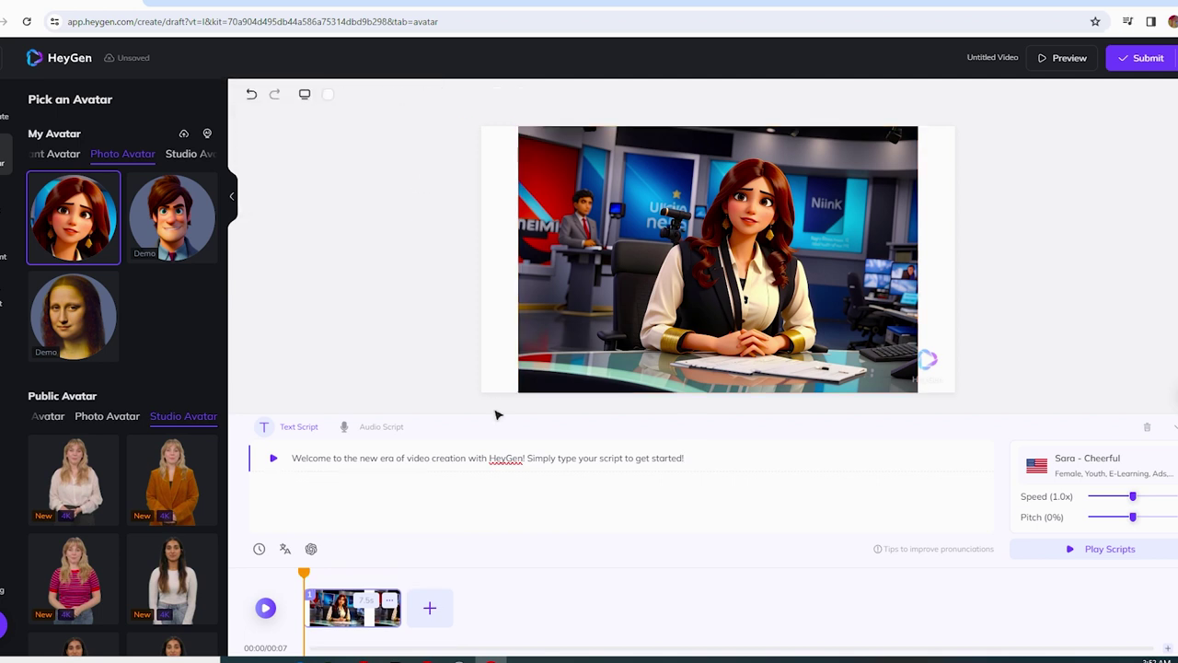
Switch the scene to an audio script and upload the local file ElevenLabs_2024-02-10T11_48_44_Serena.
click(365, 432)
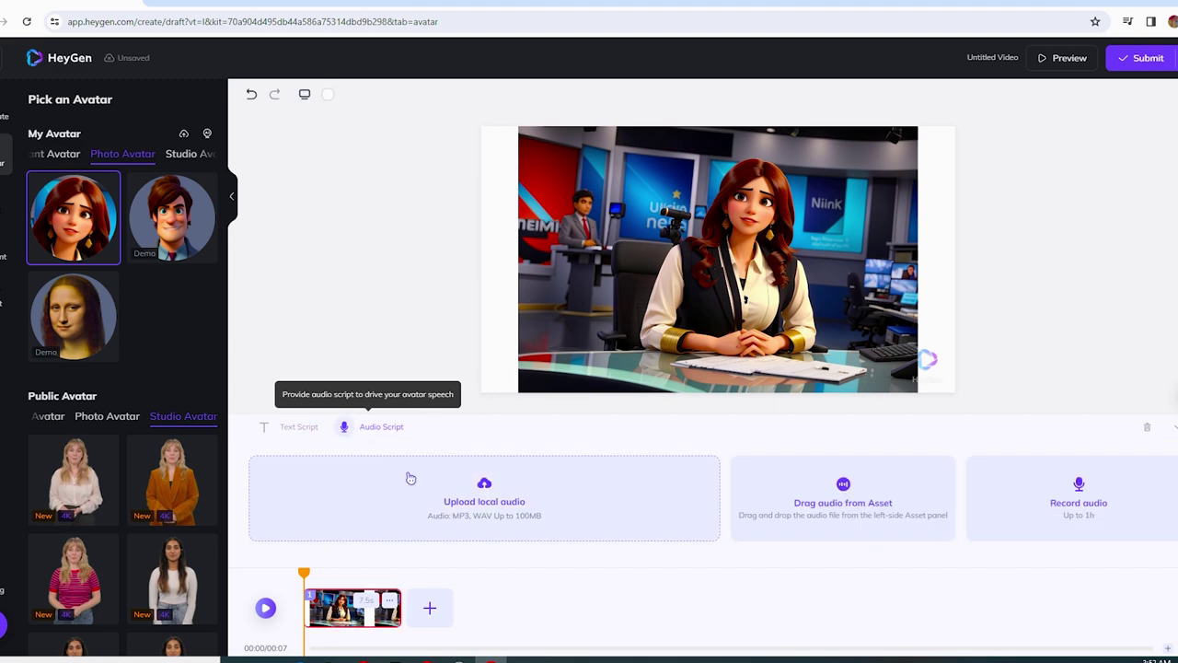
click(484, 500)
click(117, 106)
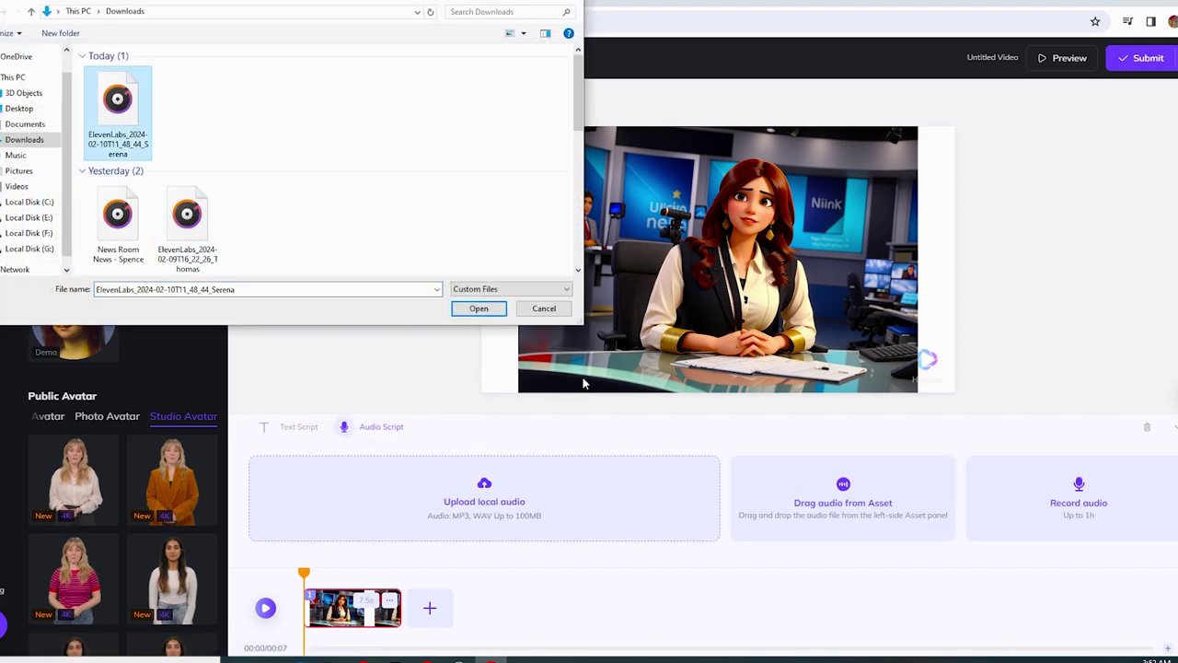
click(486, 311)
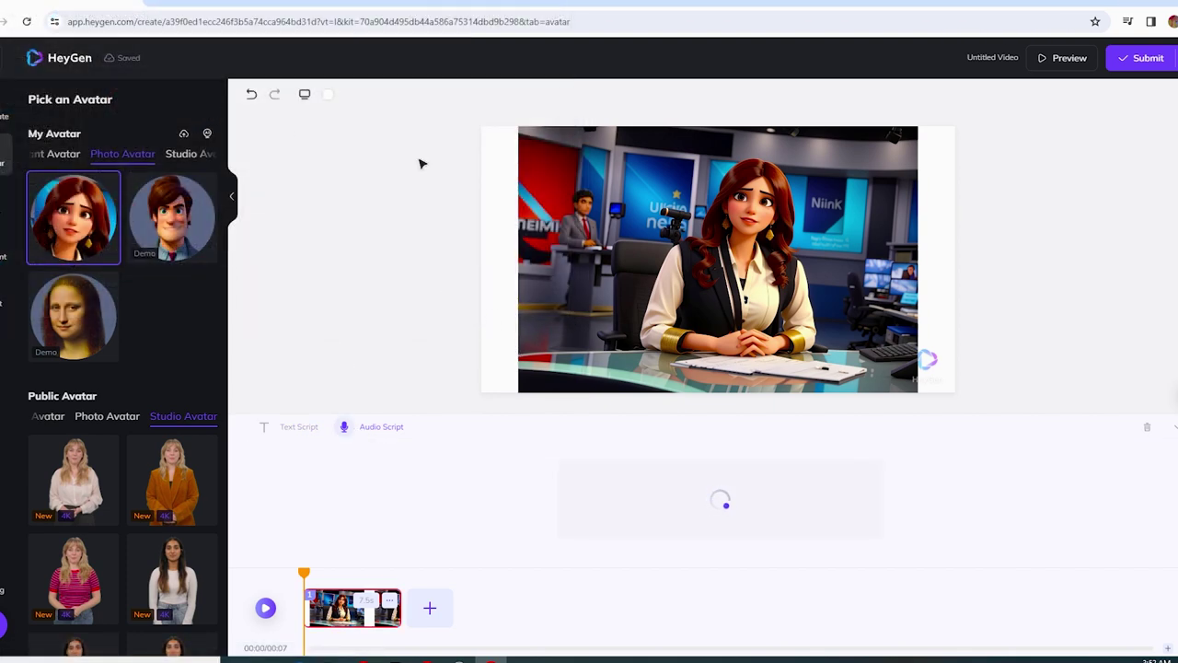
Try removing the news studio background behind the avatar and undo the removal.
click(352, 95)
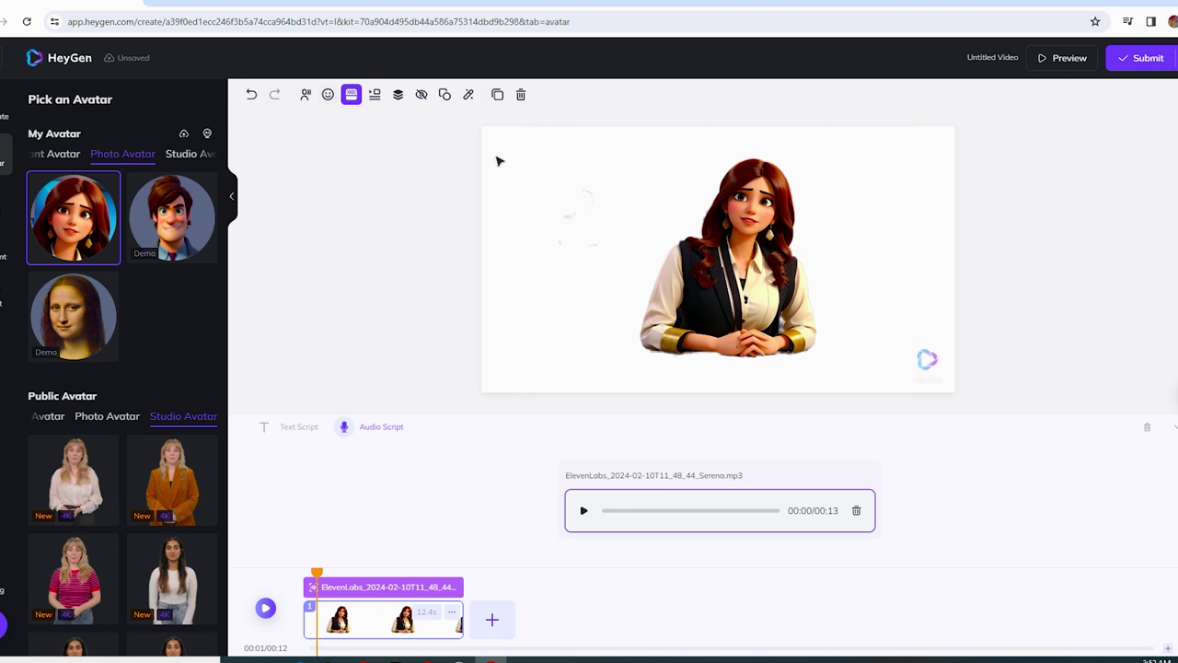
click(251, 95)
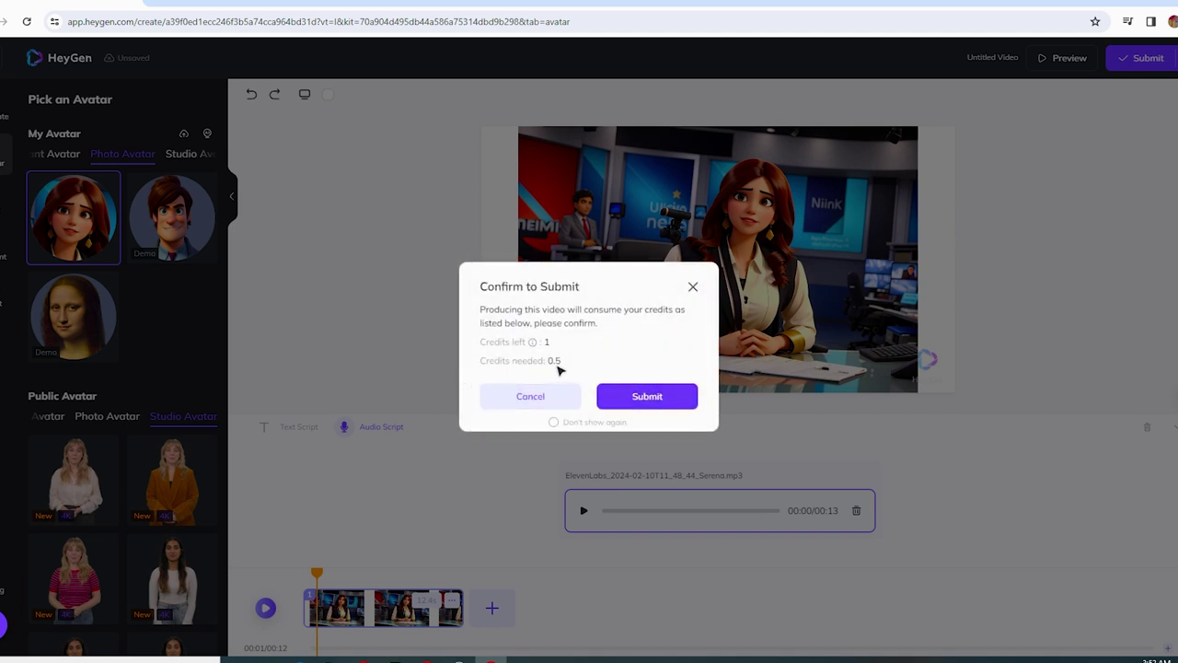
Confirm submitting the video for rendering and dismiss the satisfaction survey.
click(623, 405)
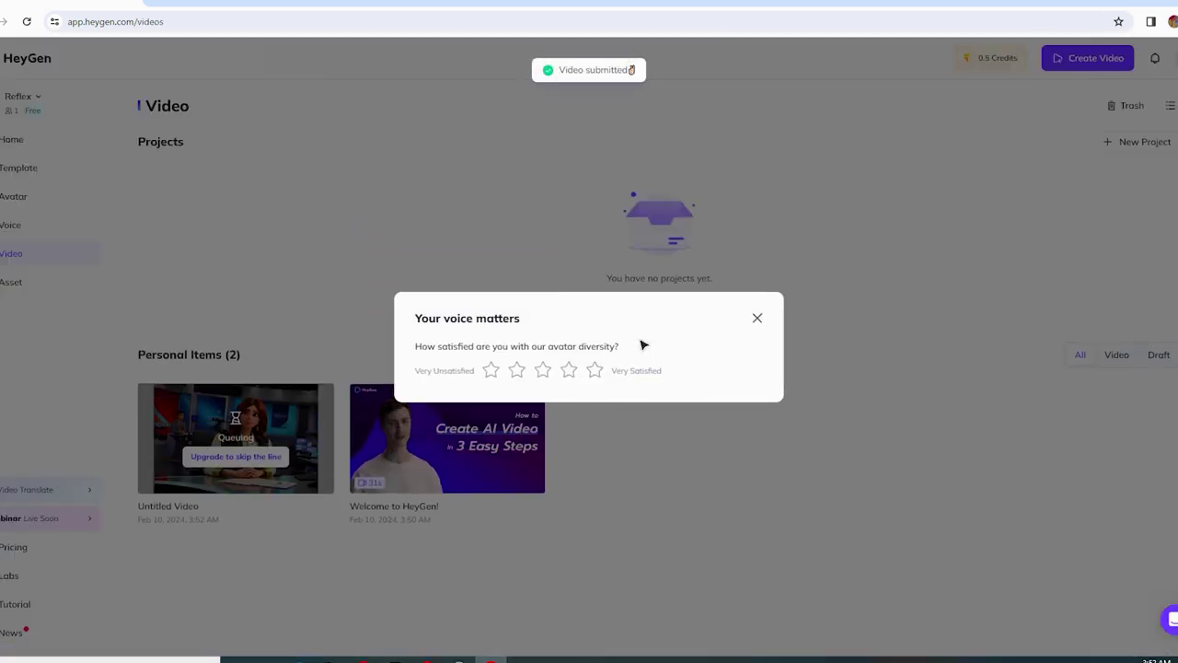
click(757, 317)
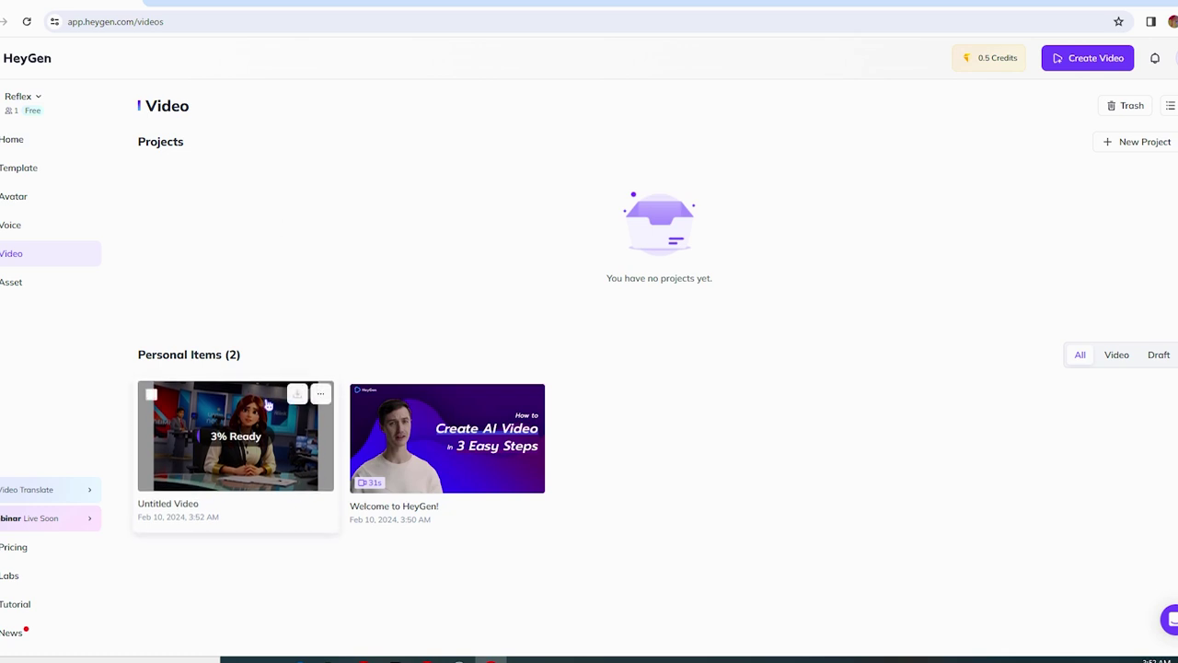
click(317, 395)
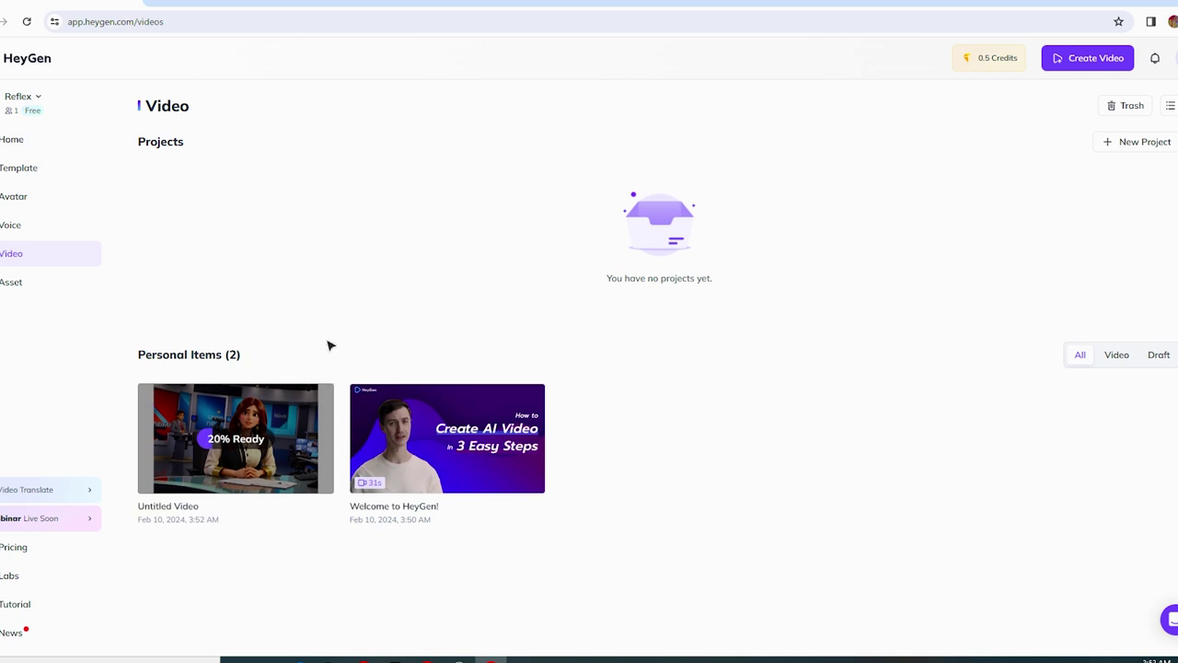
Browse the public video templates in the Breaking News category.
click(35, 169)
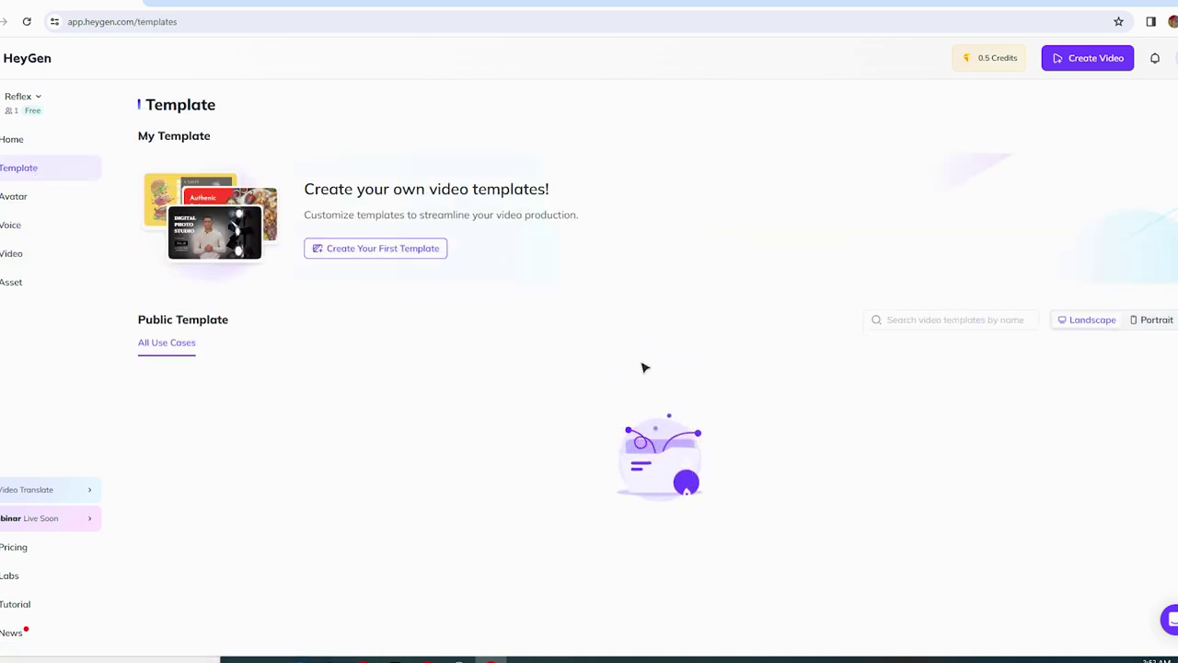
click(874, 350)
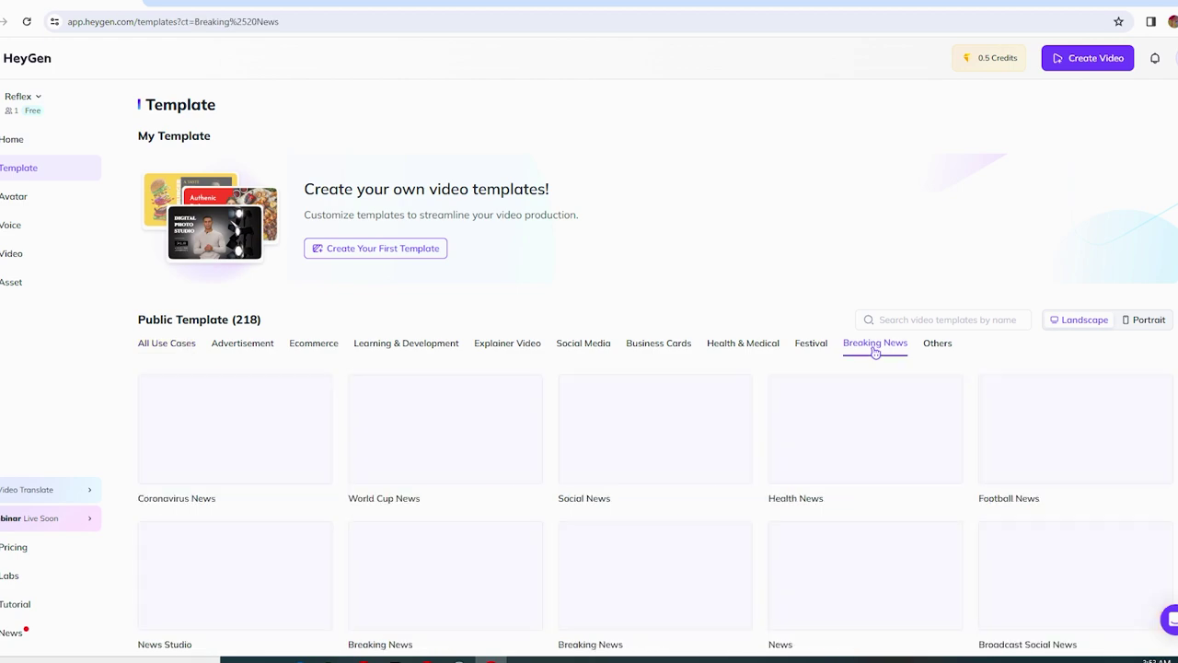
scroll(570, 359, down, 3)
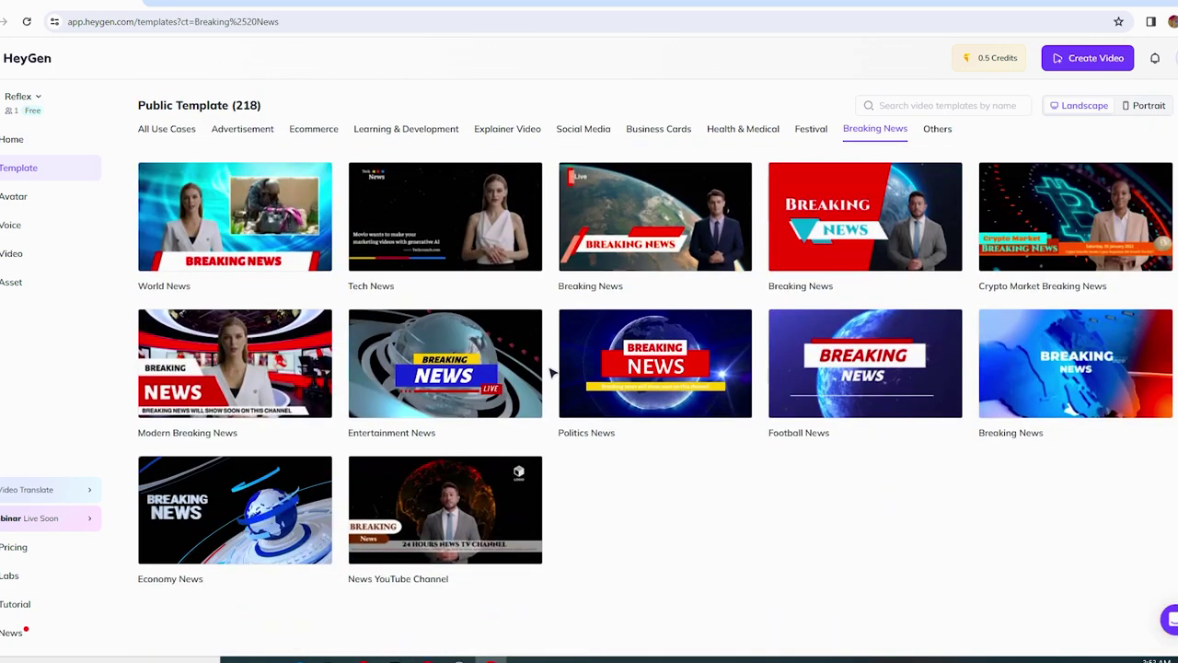
Preview the Entertainment News template video, open its playback options and close the preview.
click(485, 384)
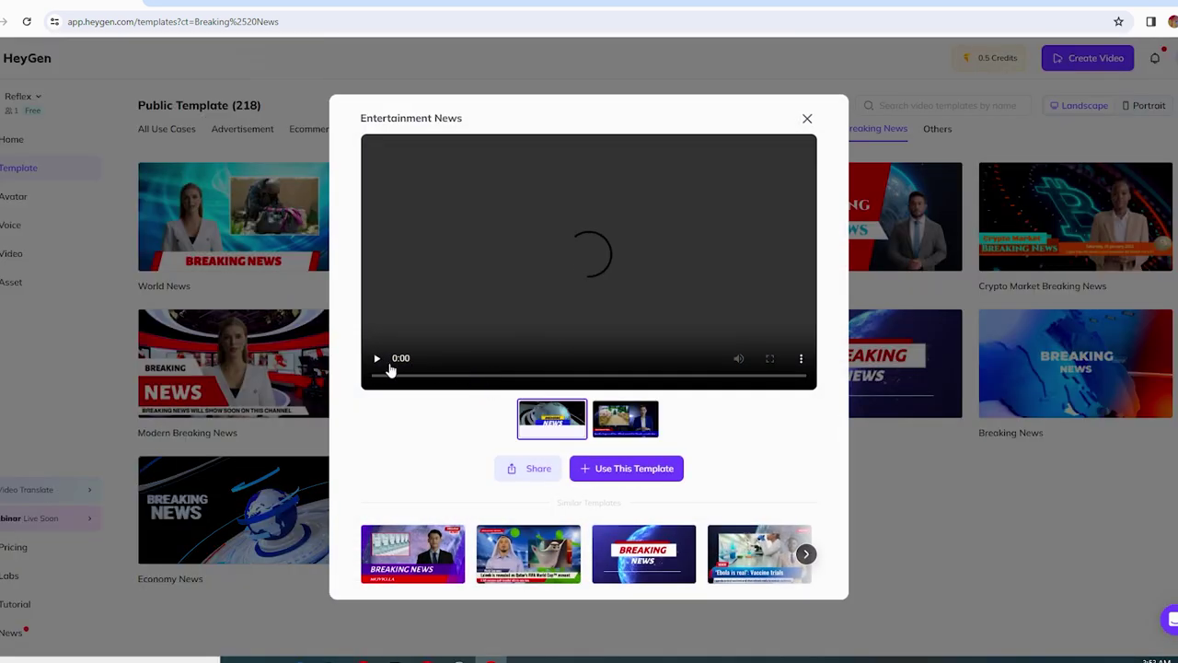
click(378, 364)
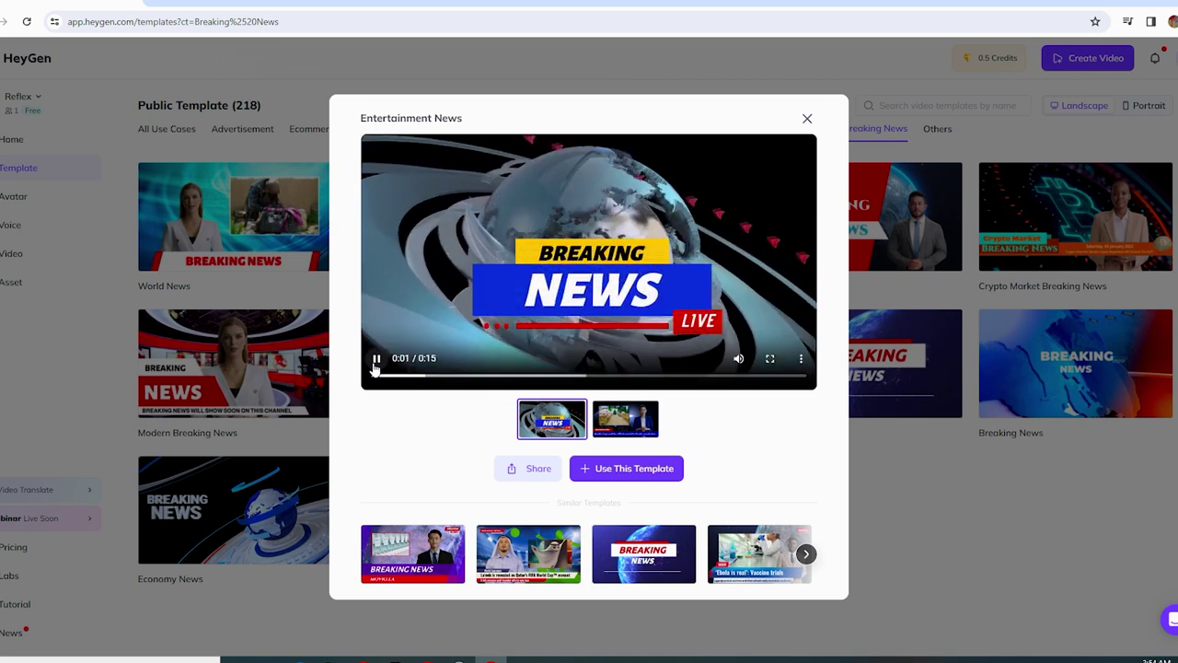
click(377, 362)
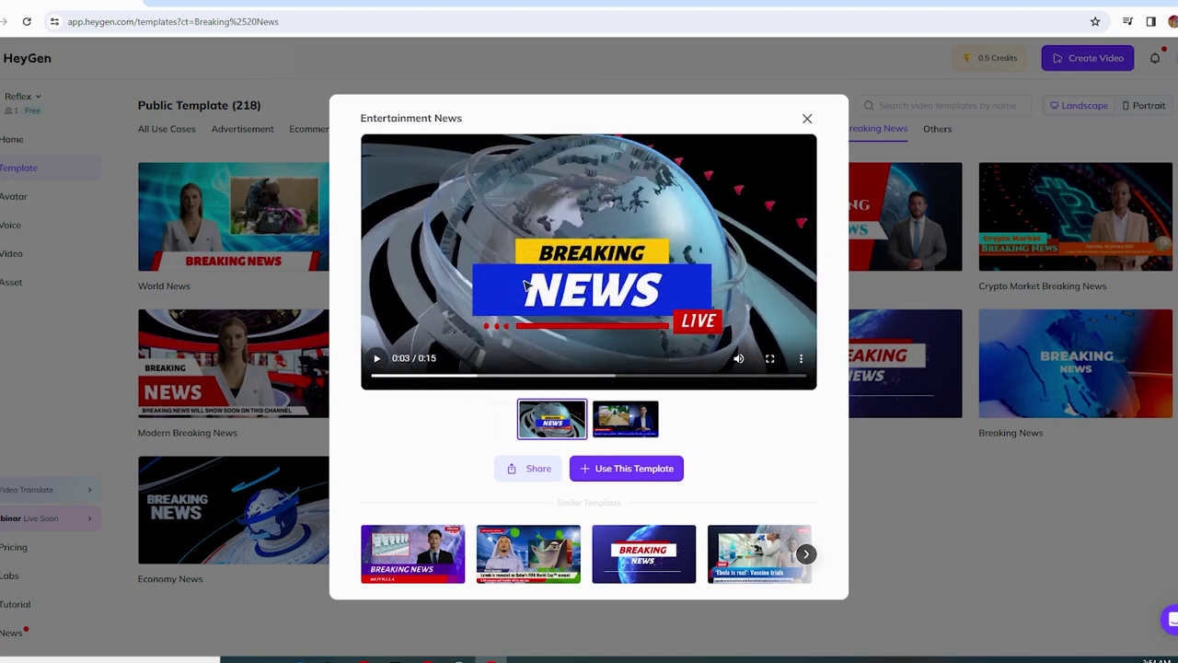
click(800, 358)
click(808, 118)
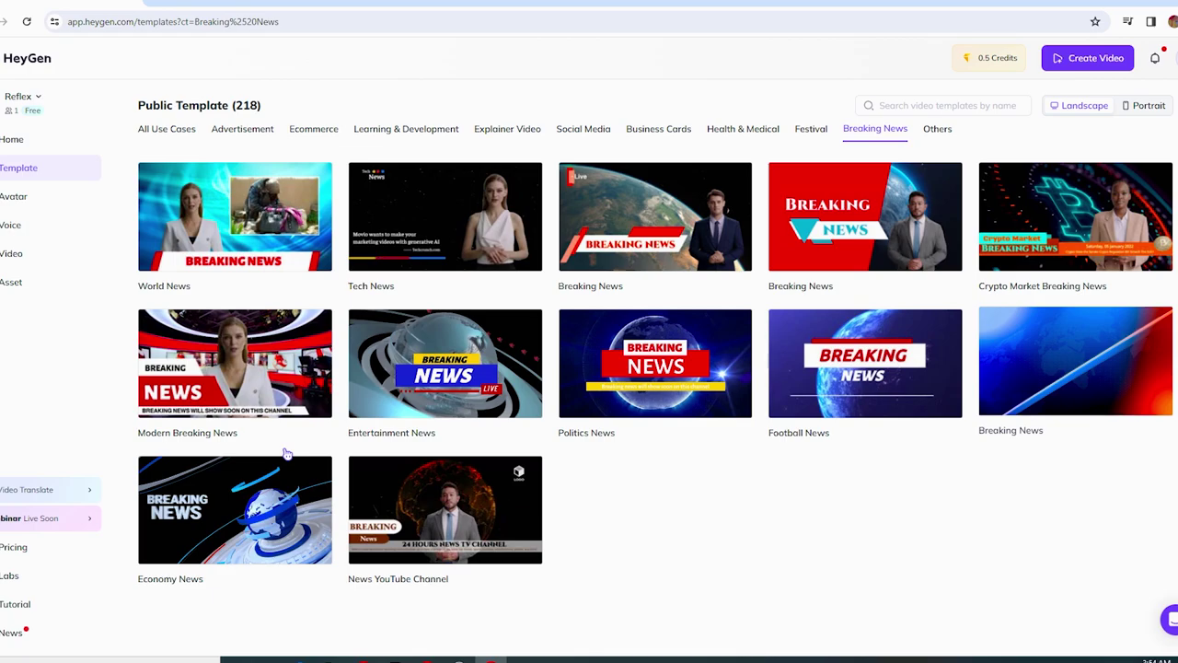
click(372, 373)
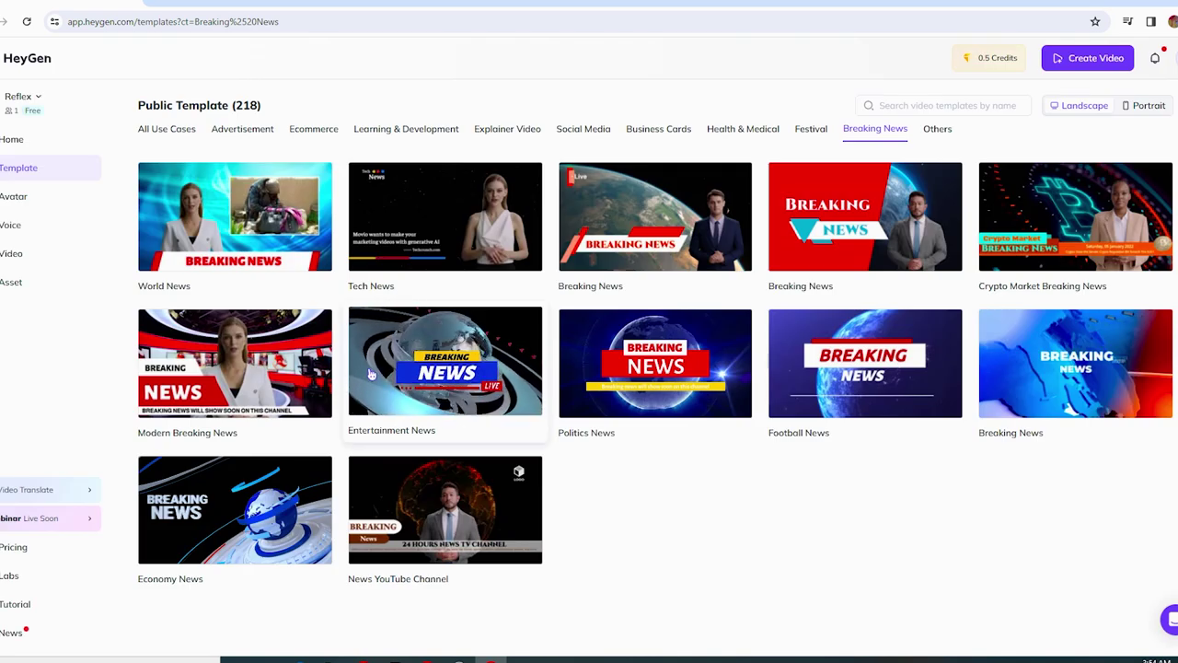
Open the rendered Untitled Video from the personal videos, play it and pause partway through.
click(45, 255)
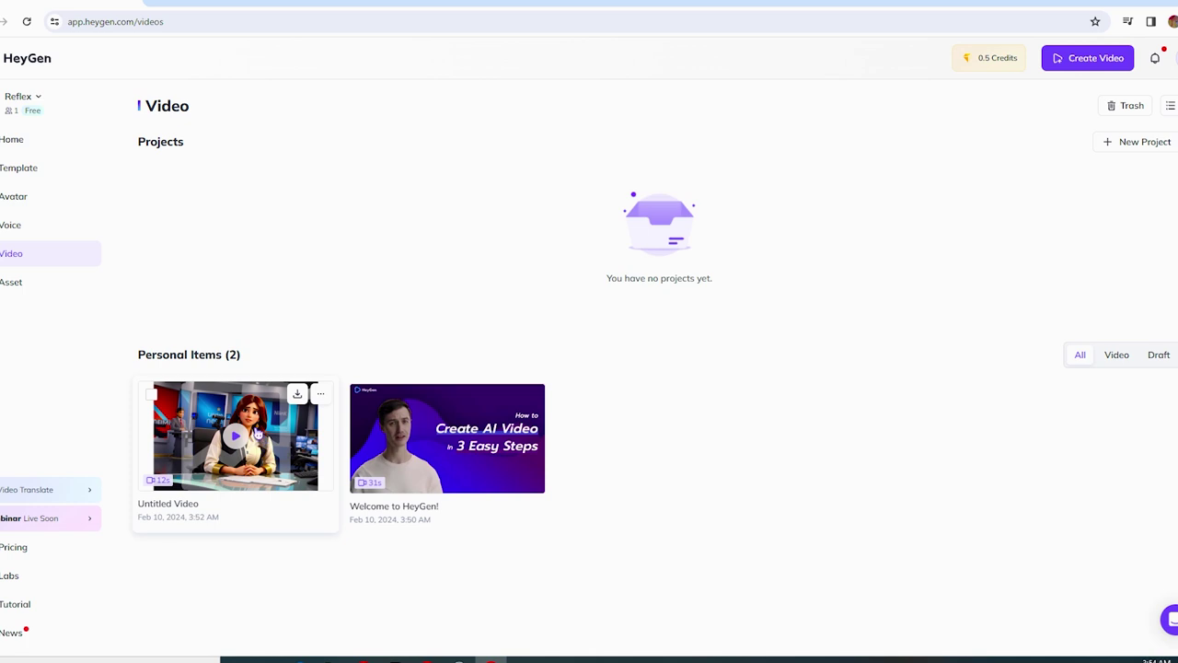
click(242, 439)
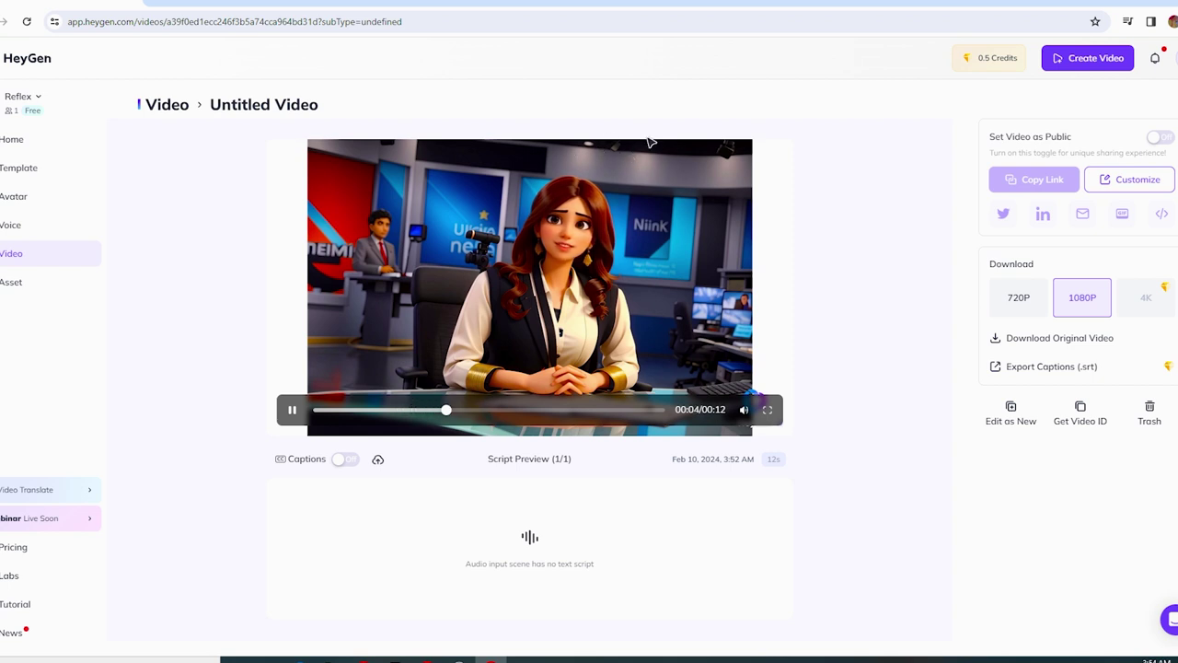
click(410, 161)
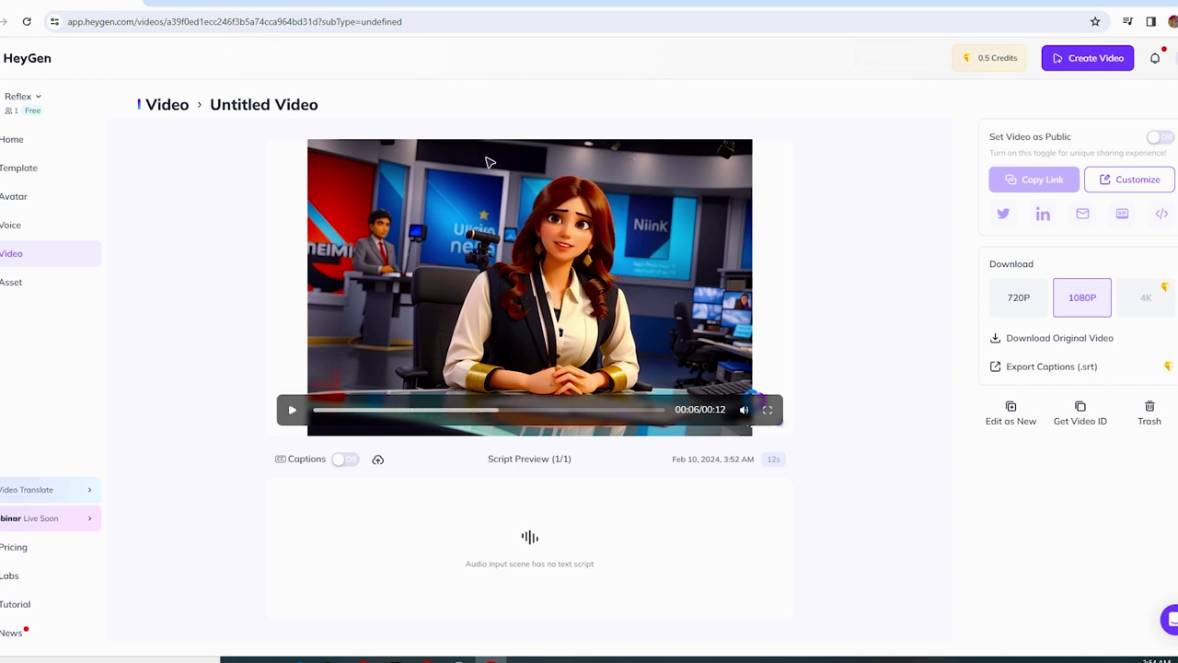